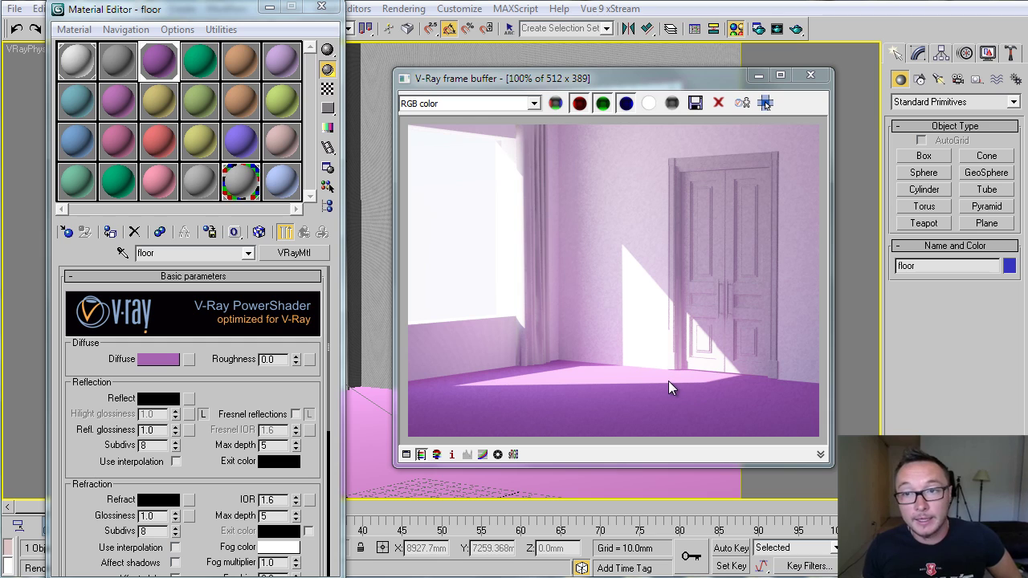
# Compare the purple floor material with the spare green one, leaving green active
pyautogui.click(203, 62)
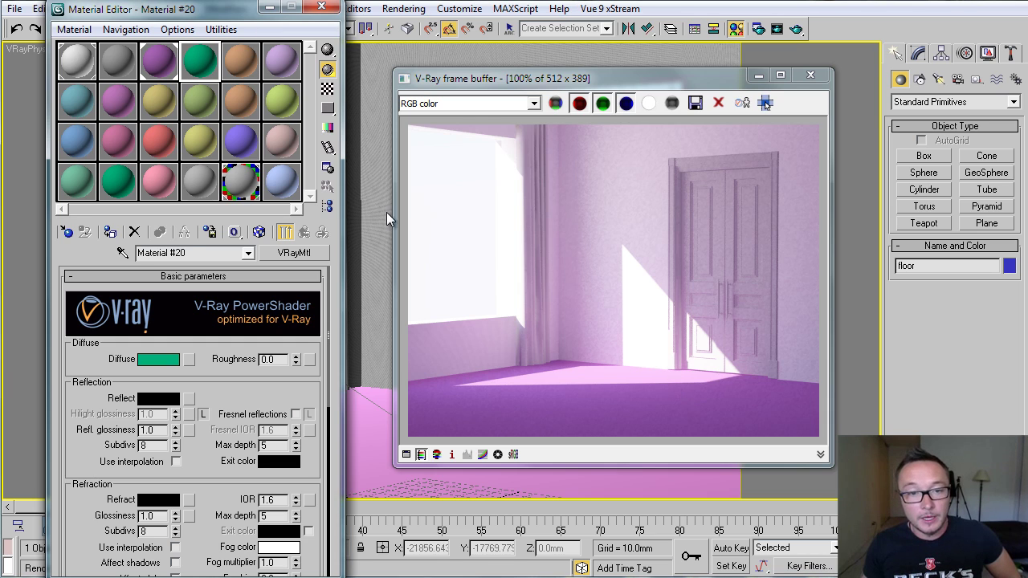
pyautogui.click(175, 70)
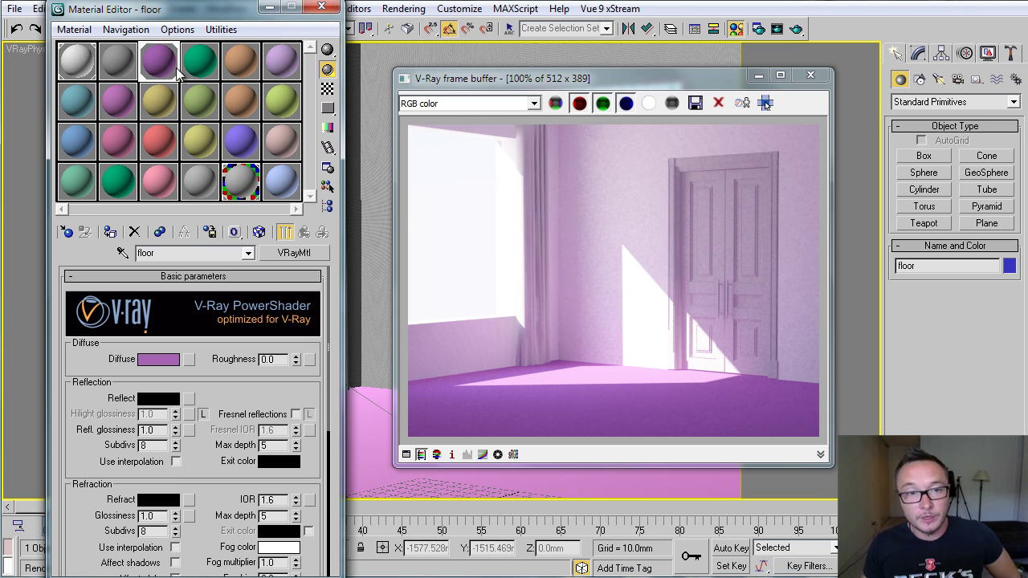
pyautogui.doubleClick(148, 253)
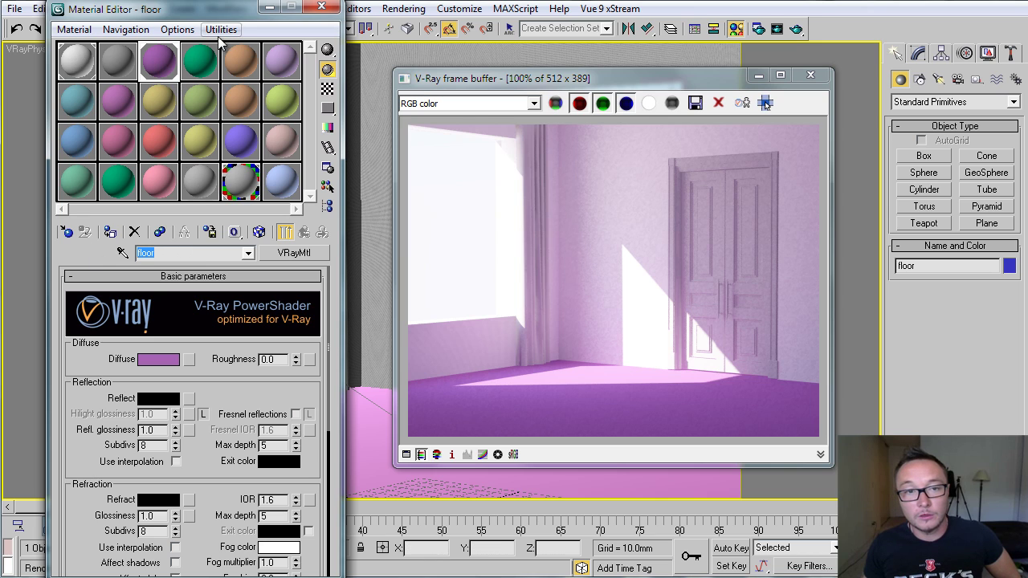
pyautogui.click(201, 62)
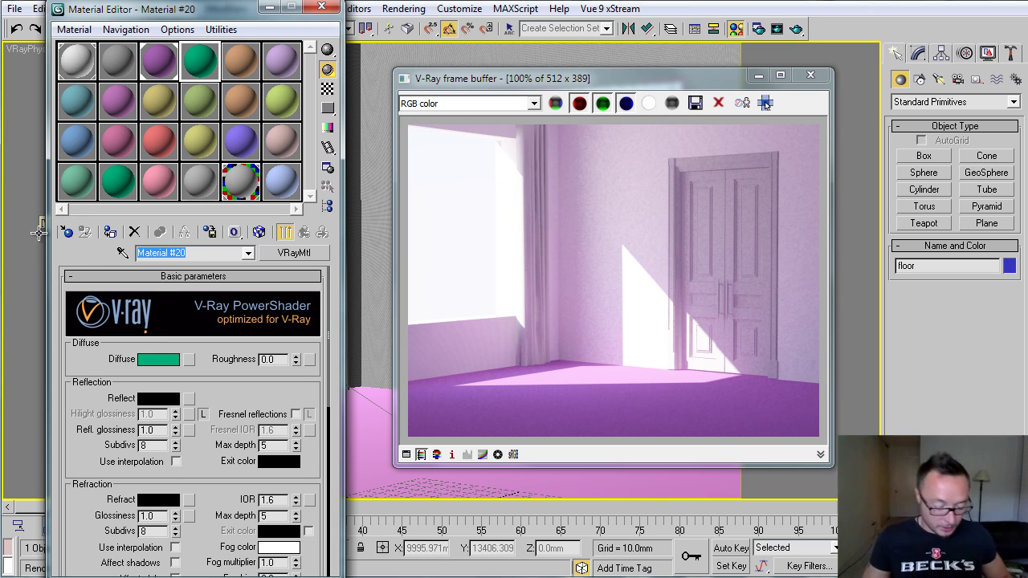
# Convert the green slot to a VRayOverrideMtl, discarding the old material, named 'Floor new'
pyautogui.click(321, 251)
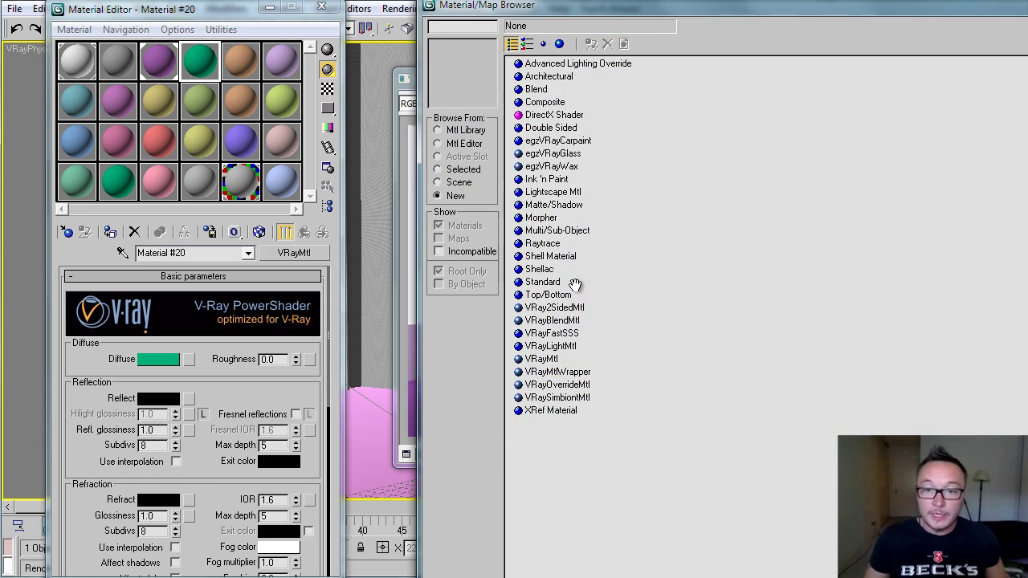
pyautogui.doubleClick(559, 384)
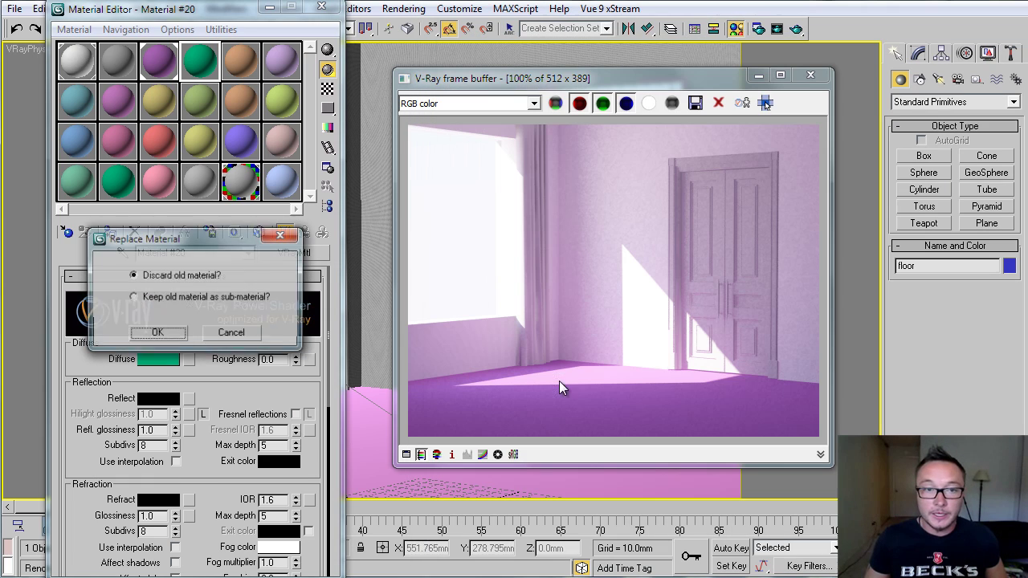
pyautogui.click(166, 332)
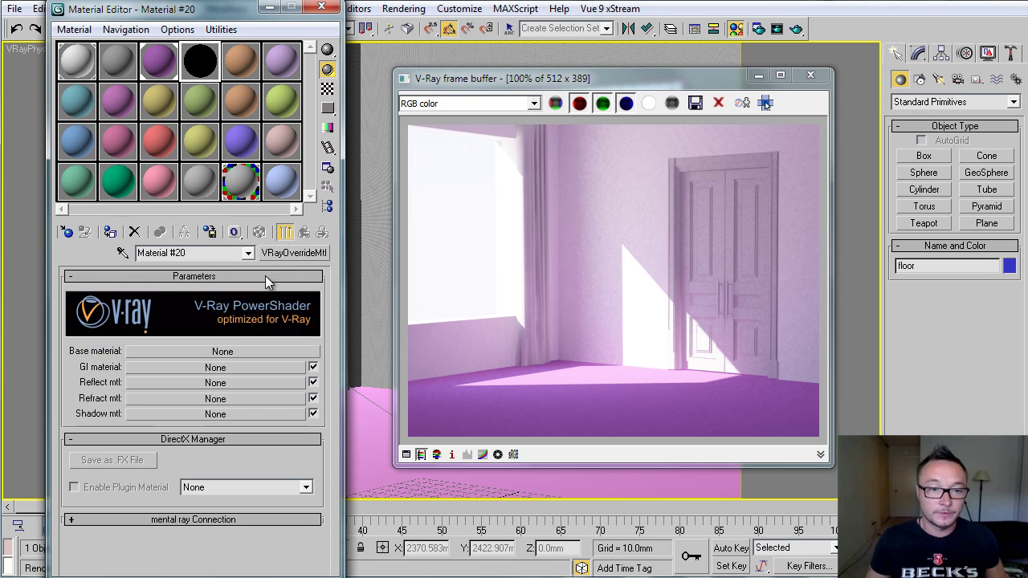
pyautogui.click(203, 253)
pyautogui.write('Floo')
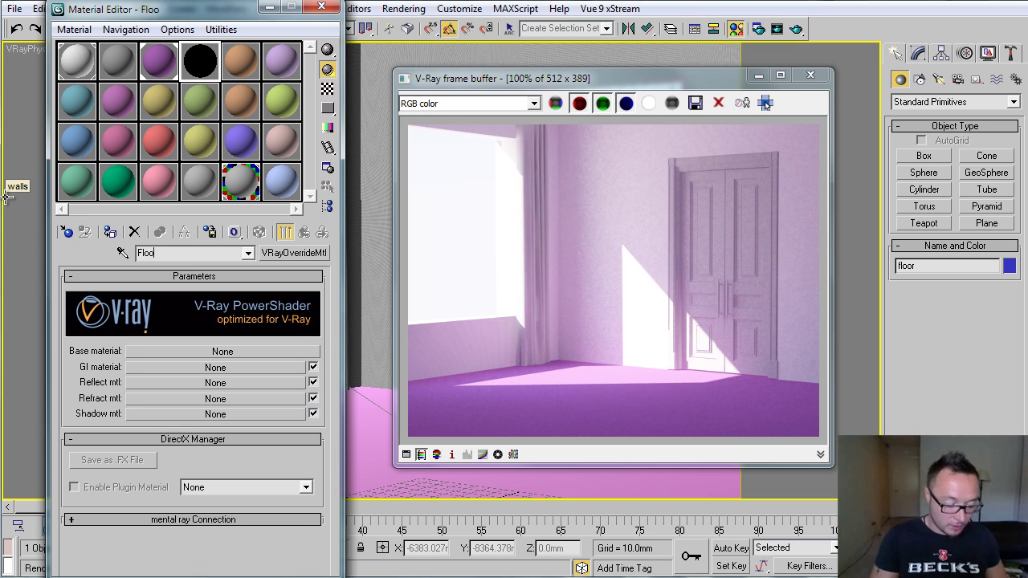
pyautogui.write('r new')
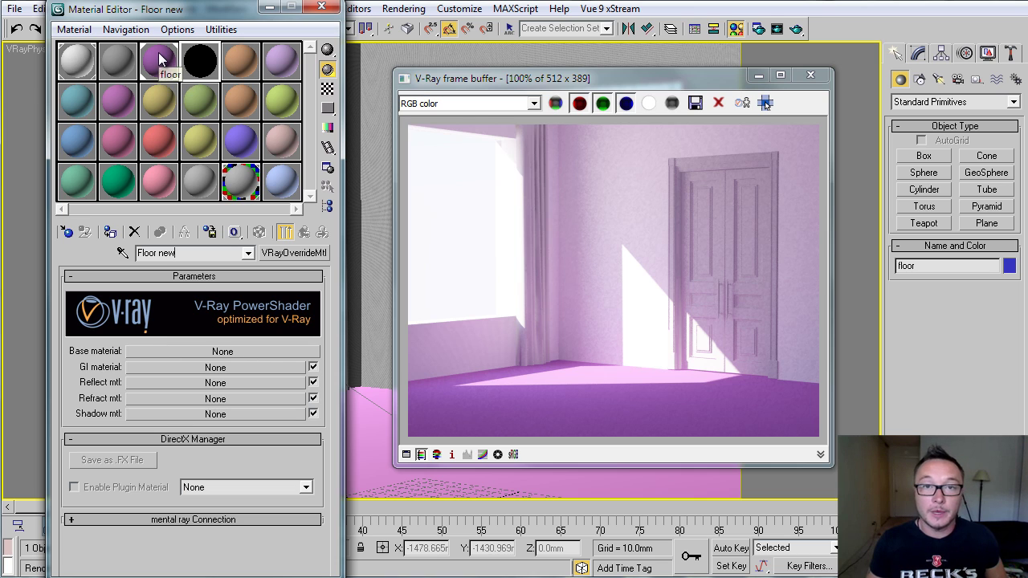
# Instance the purple 'floor' VRayMtl as Floor new's base material
pyautogui.moveTo(217, 355); pyautogui.dragTo(218, 357)
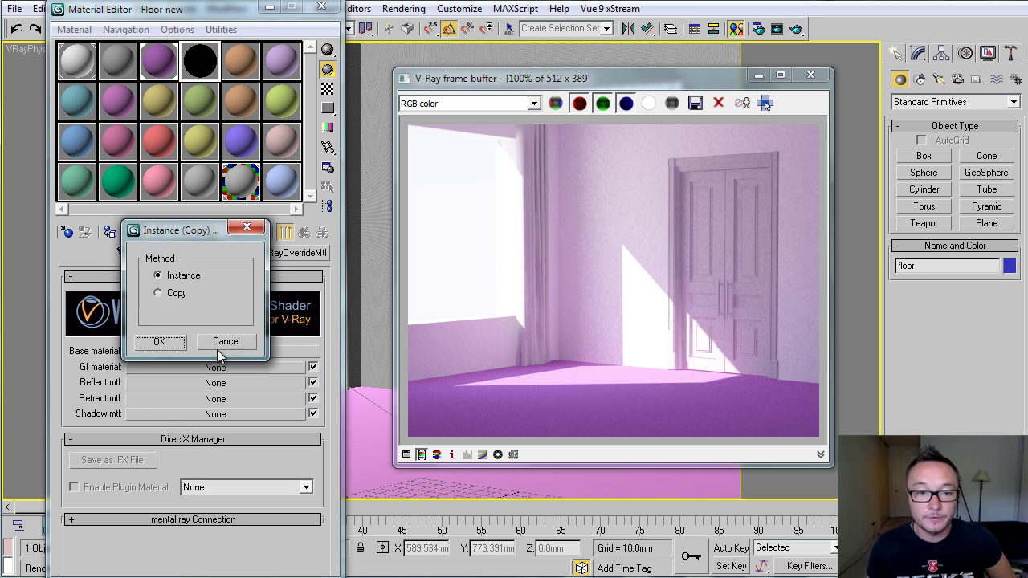
pyautogui.click(157, 340)
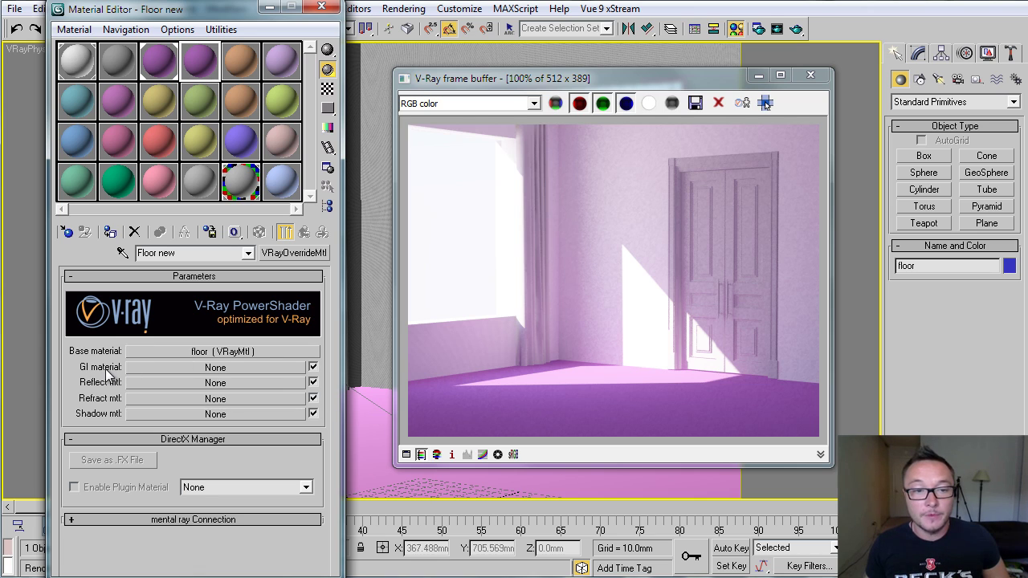
# Check that grey Material #22 has a 128, 128, 128 diffuse, then reselect Floor new
pyautogui.click(210, 191)
pyautogui.click(169, 360)
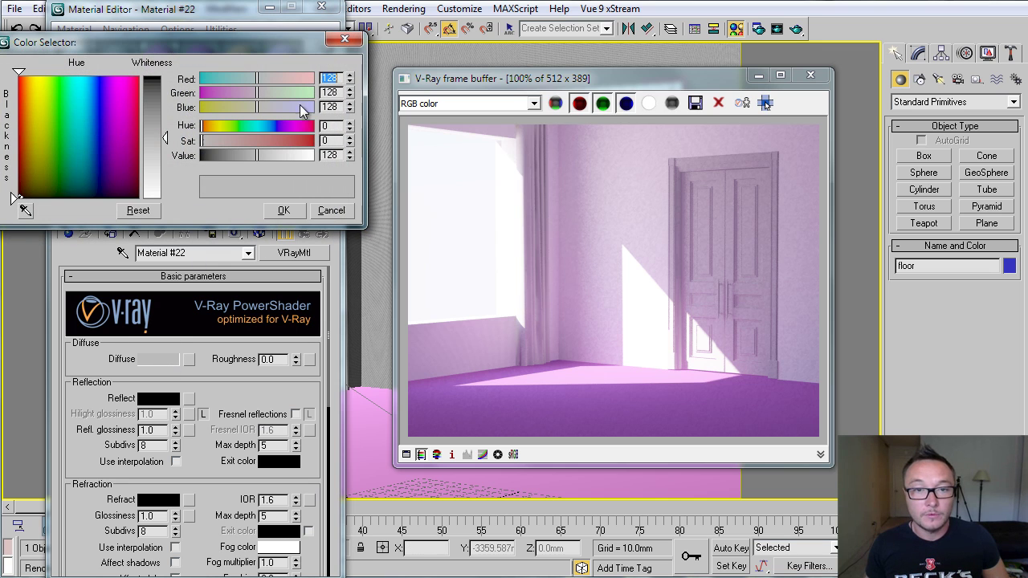
pyautogui.click(335, 94)
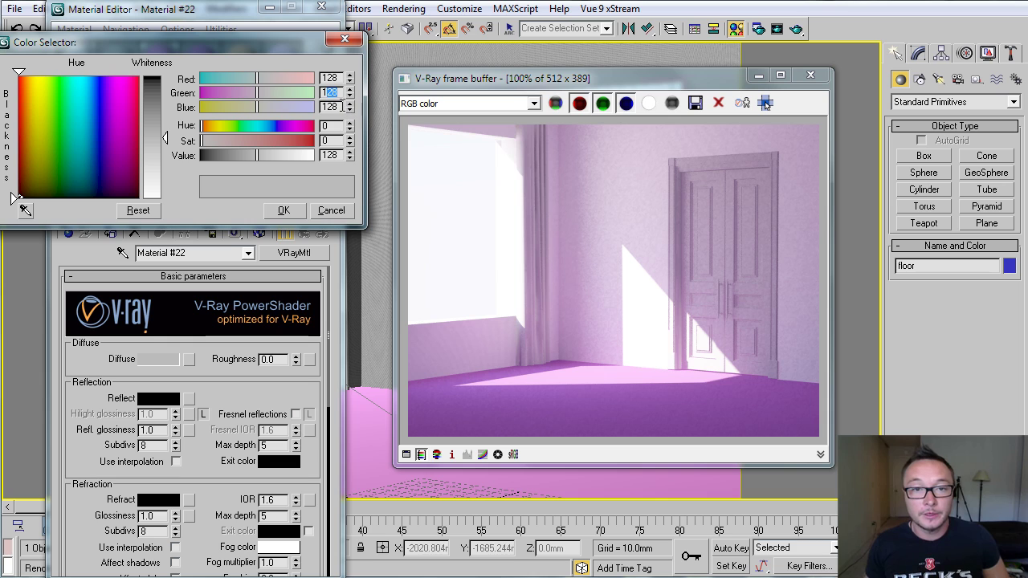
pyautogui.click(338, 106)
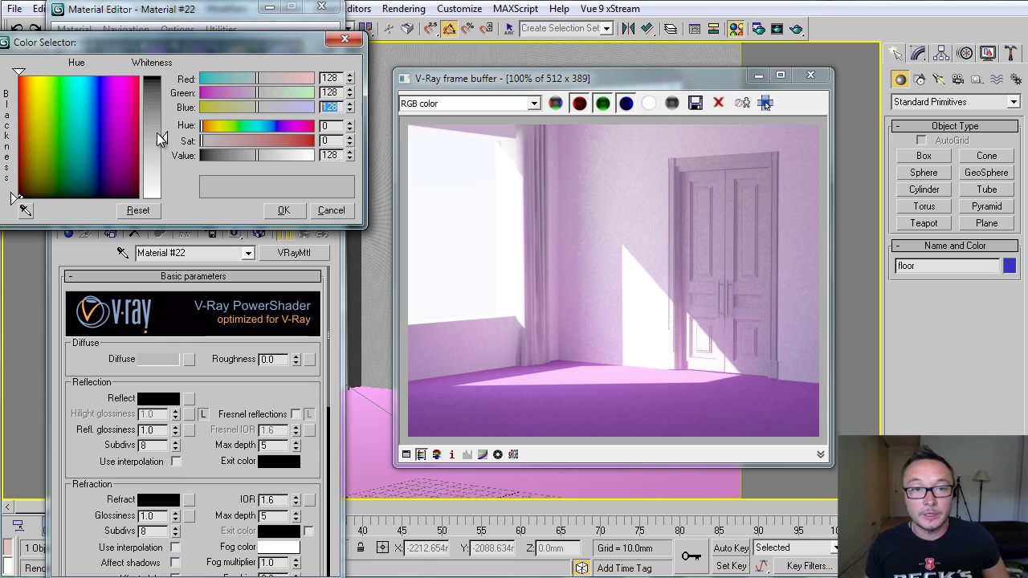
pyautogui.click(344, 39)
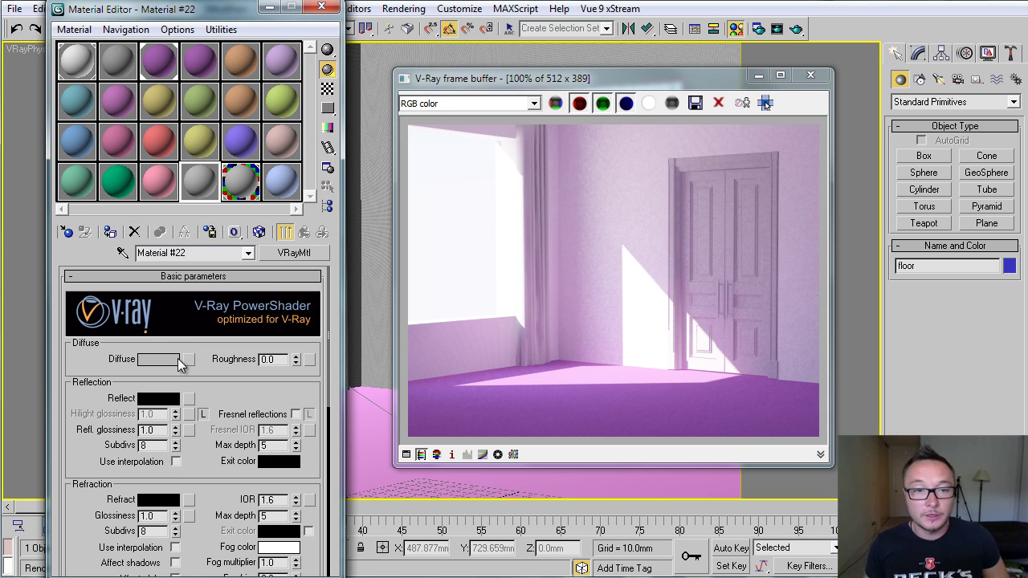
pyautogui.click(199, 53)
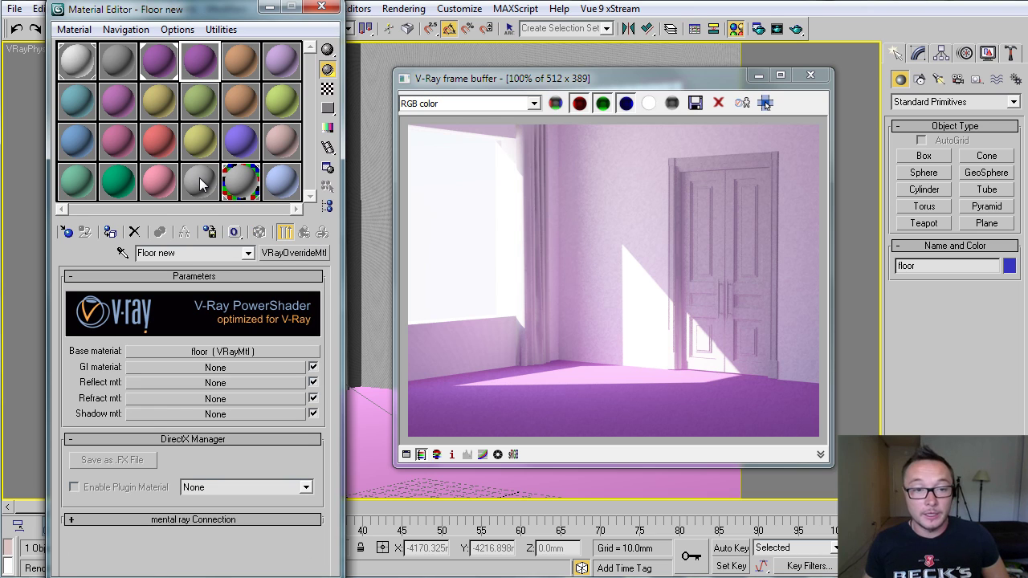
# Use the grey Material #22 as Floor new's GI material
pyautogui.moveTo(200, 184); pyautogui.dragTo(176, 367)
pyautogui.click(153, 343)
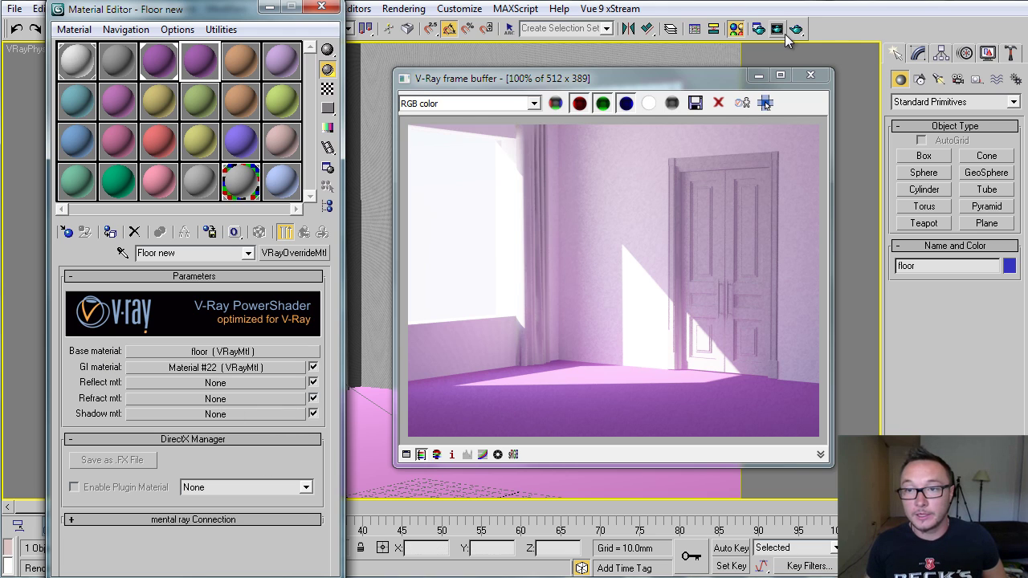
# Assign Floor new to the floor, re-render the room, and open GI Material #22
pyautogui.moveTo(521, 83); pyautogui.dragTo(712, 64)
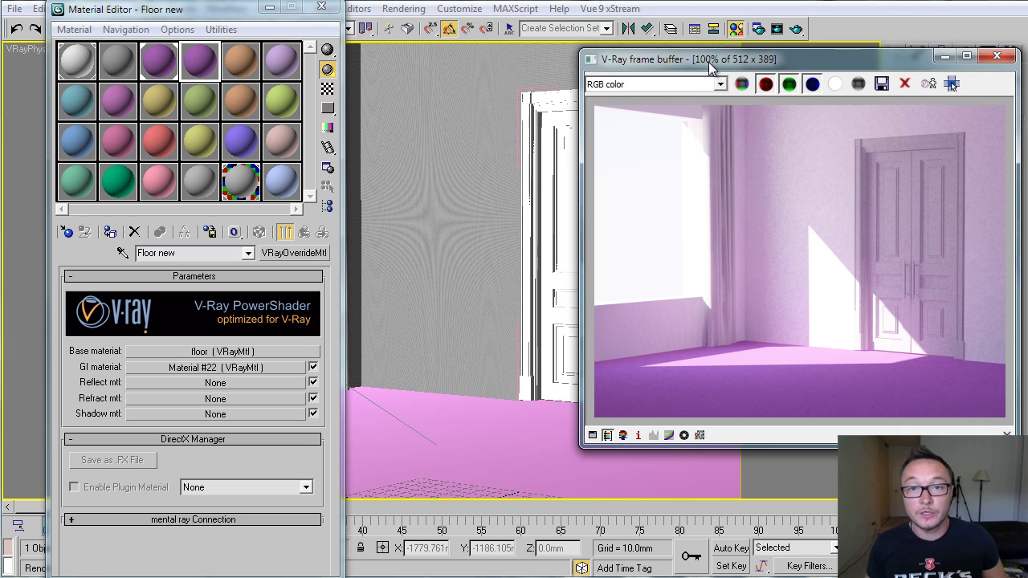
pyautogui.moveTo(487, 428); pyautogui.dragTo(523, 452)
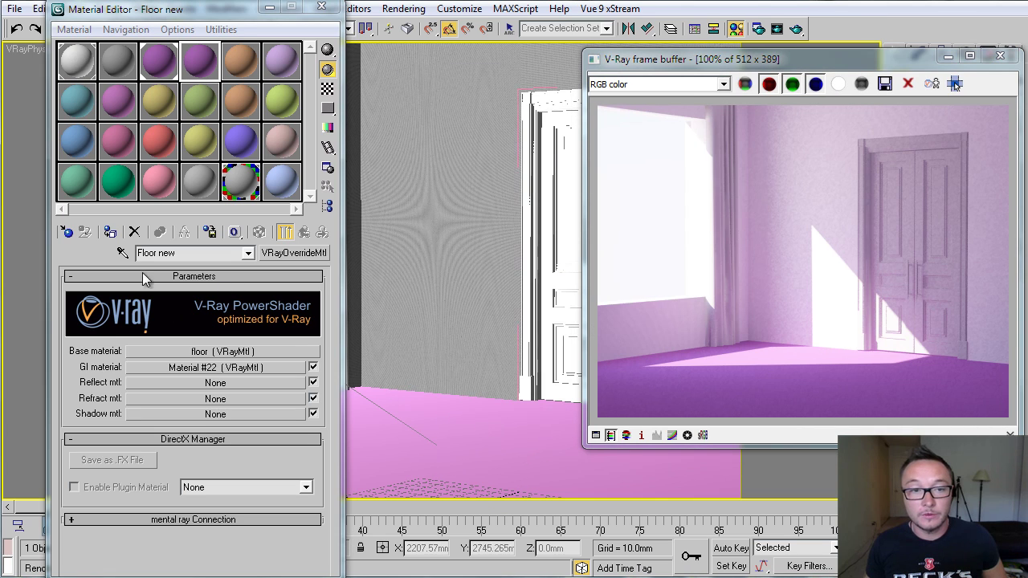
pyautogui.click(110, 233)
pyautogui.moveTo(807, 58); pyautogui.dragTo(585, 78)
pyautogui.click(795, 29)
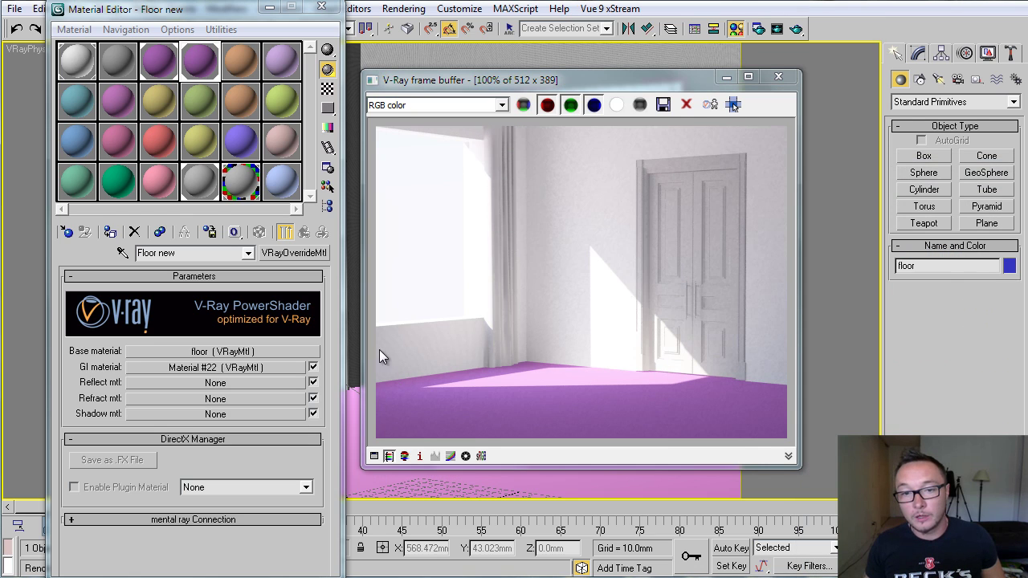
pyautogui.click(265, 367)
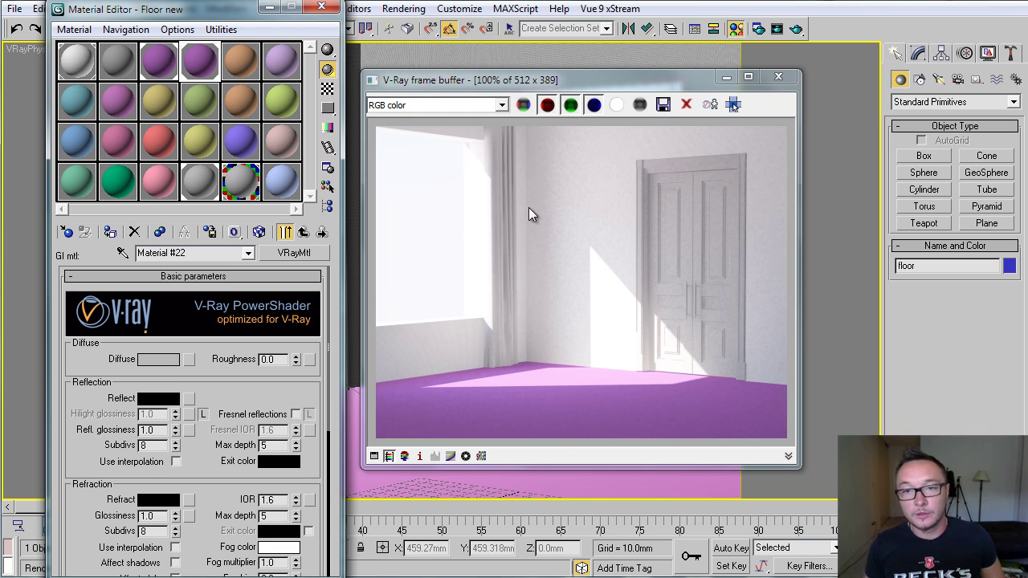
# Set Material #22's diffuse to pure white (Whiteness 255) and re-render
pyautogui.click(154, 359)
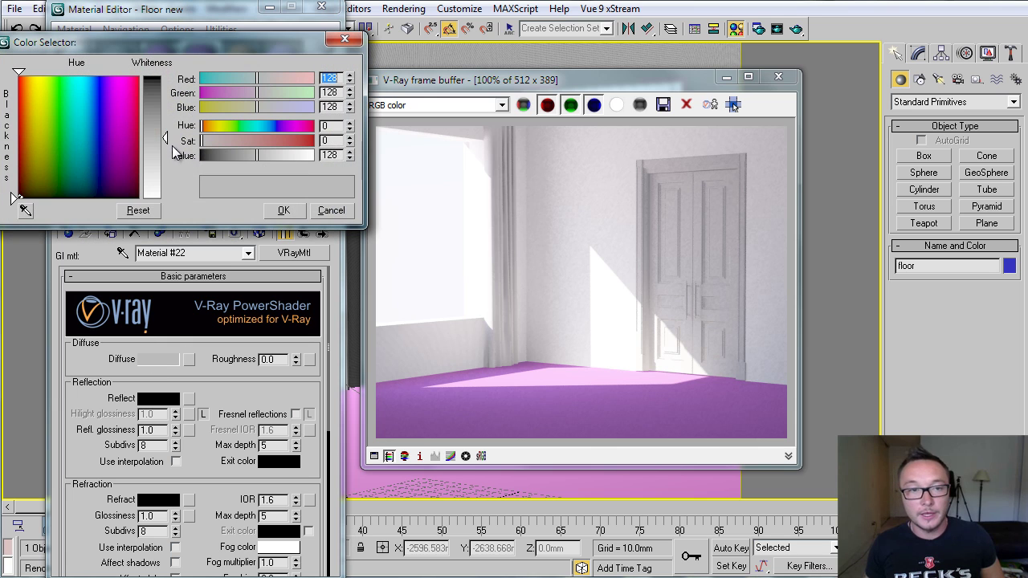
pyautogui.moveTo(166, 139); pyautogui.dragTo(165, 201)
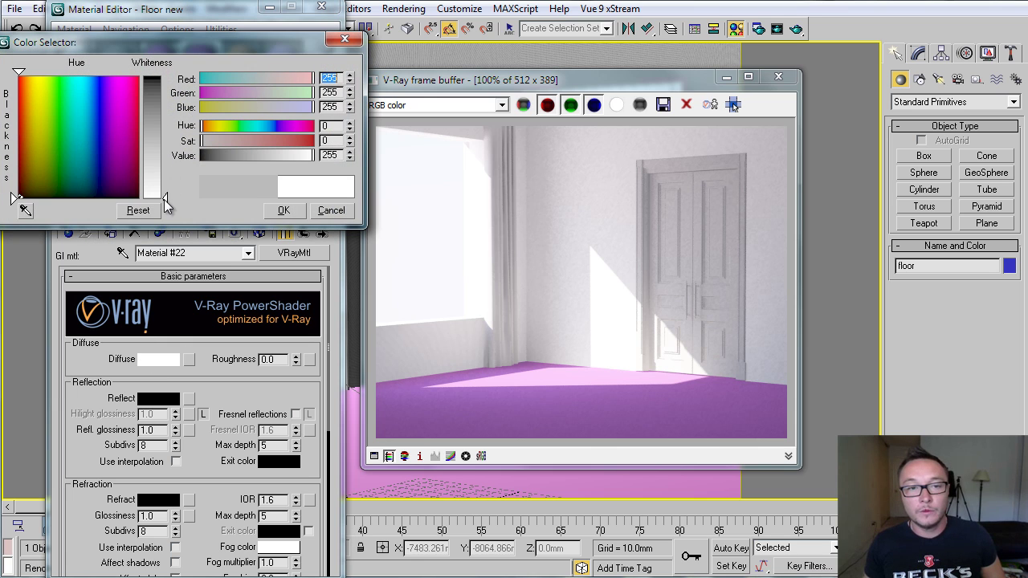
pyautogui.click(283, 212)
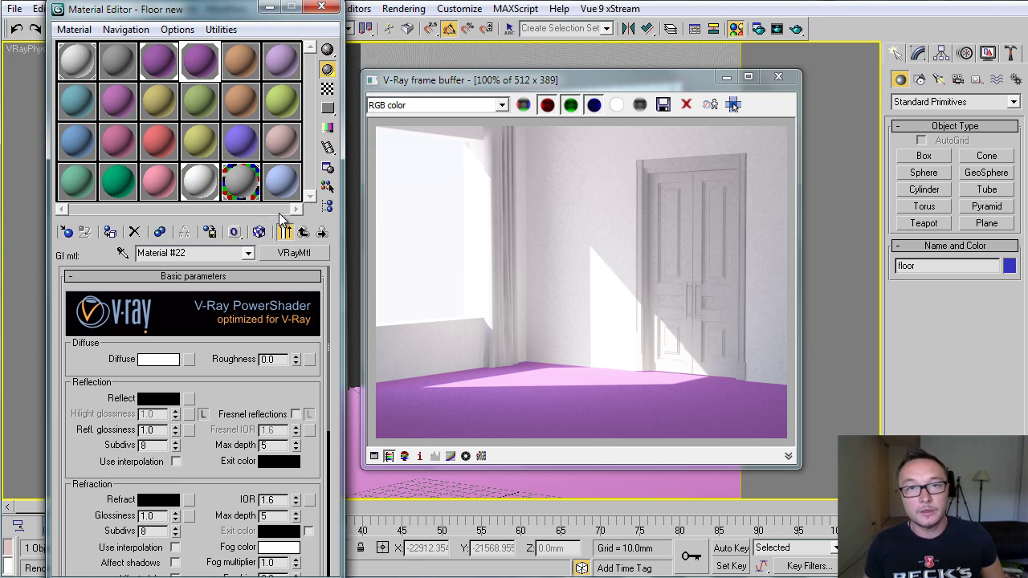
pyautogui.click(794, 30)
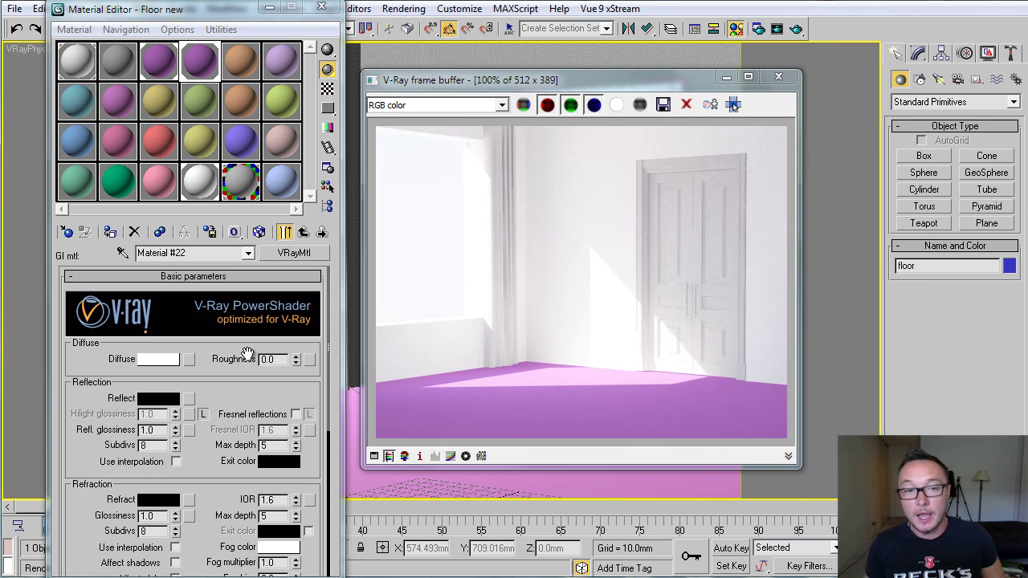
# Set Material #22's diffuse to black (Whiteness 0) and re-render the room
pyautogui.click(172, 361)
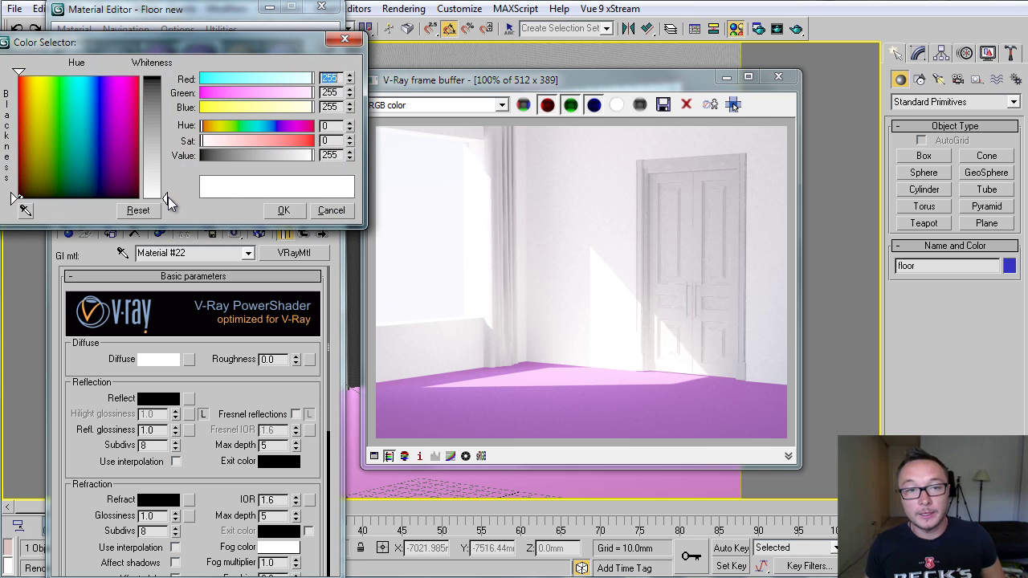
pyautogui.moveTo(168, 197); pyautogui.dragTo(168, 78)
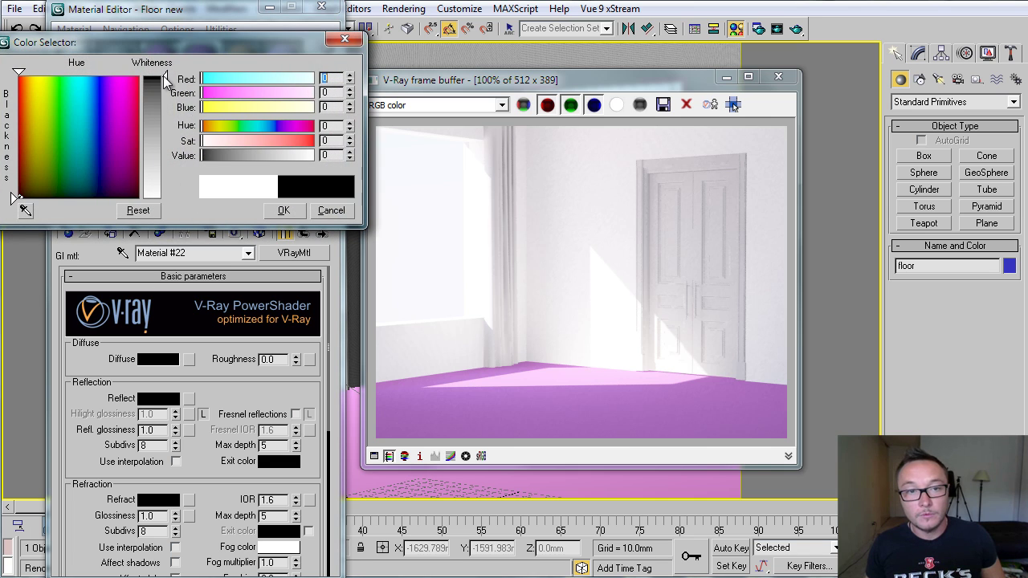
pyautogui.click(291, 215)
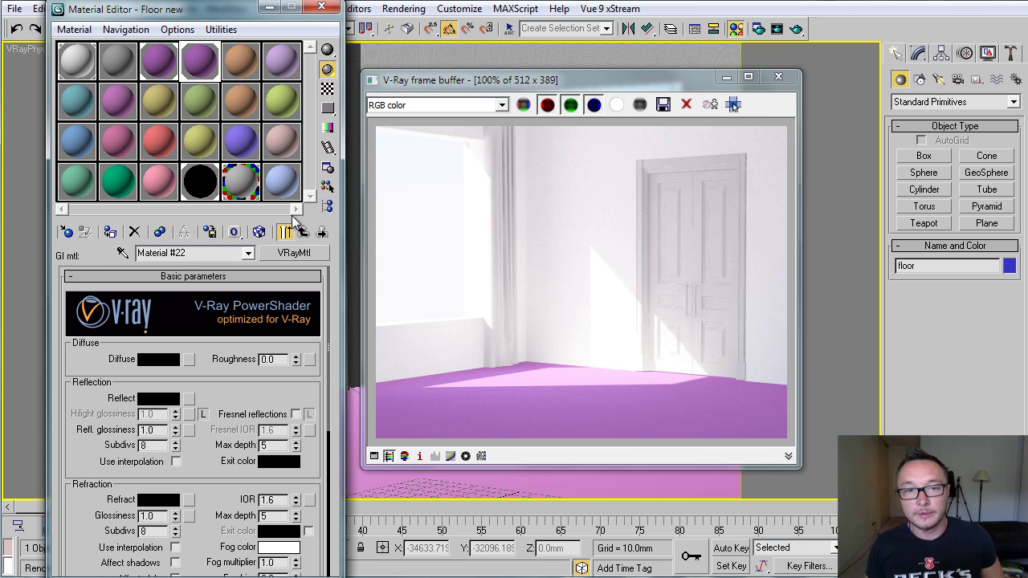
pyautogui.click(797, 32)
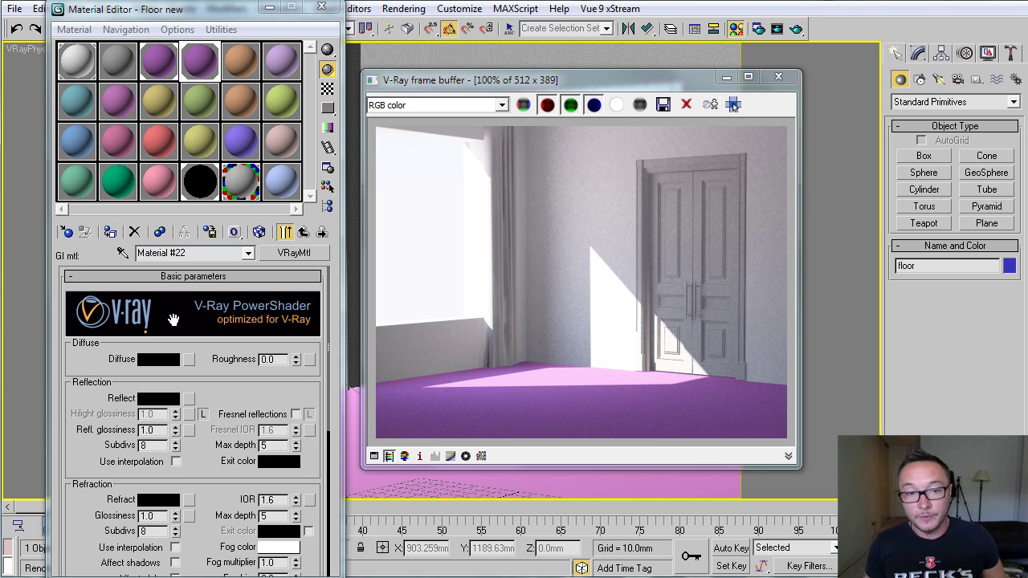
# Return Material #22's diffuse to a mid grey of 129, 129, 129
pyautogui.click(158, 359)
pyautogui.click(168, 138)
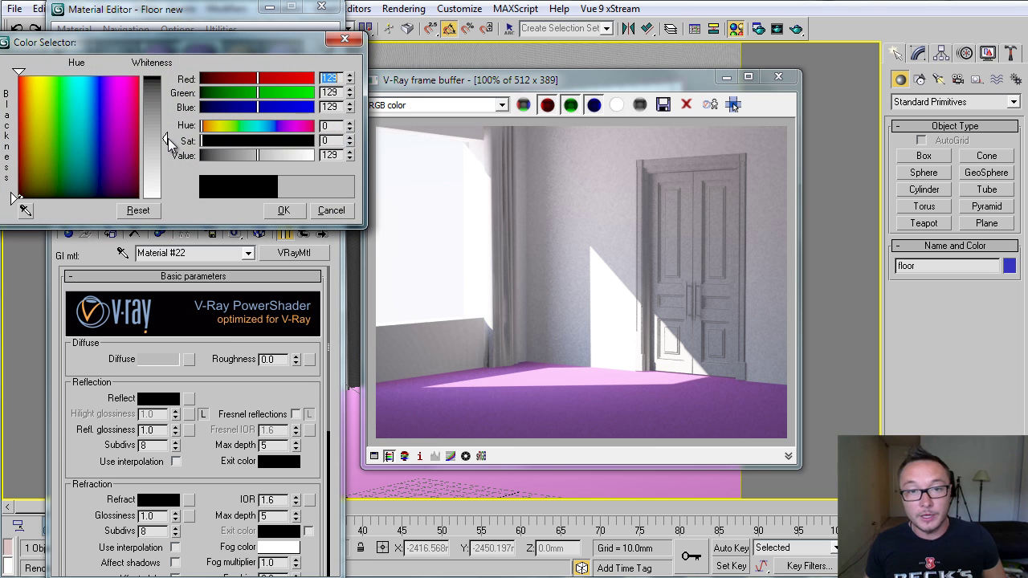
pyautogui.moveTo(168, 138); pyautogui.dragTo(168, 139)
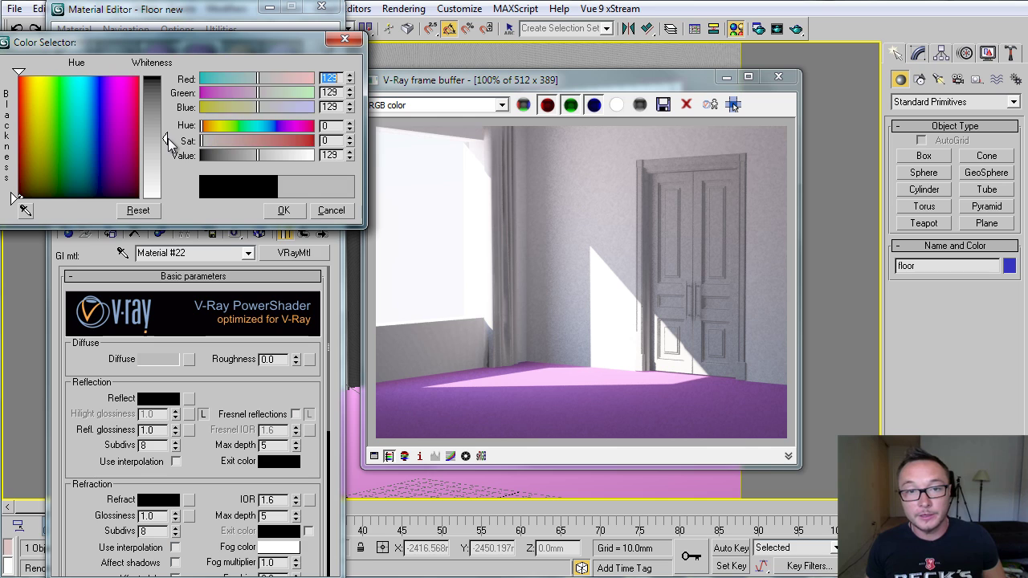
pyautogui.click(279, 210)
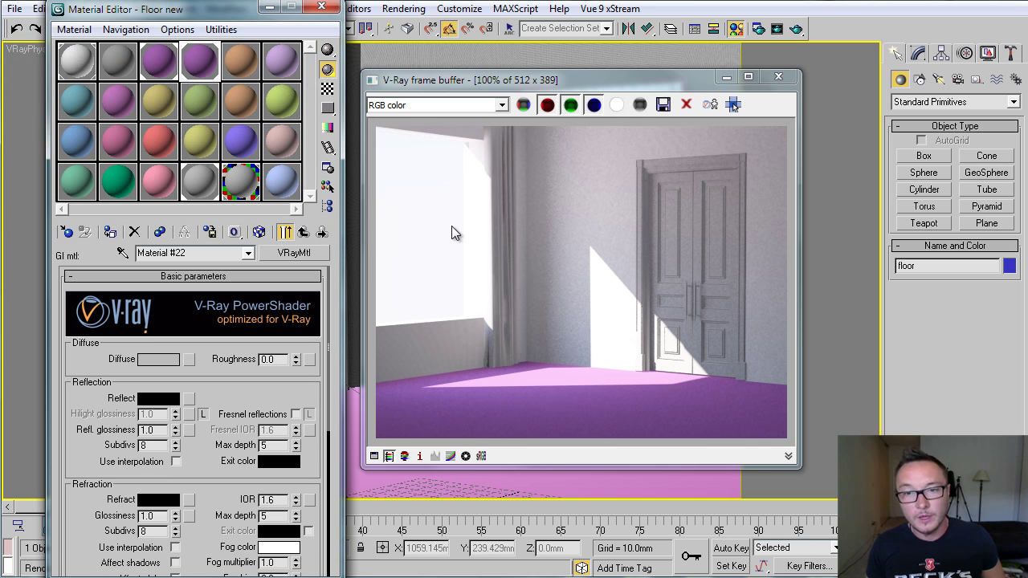